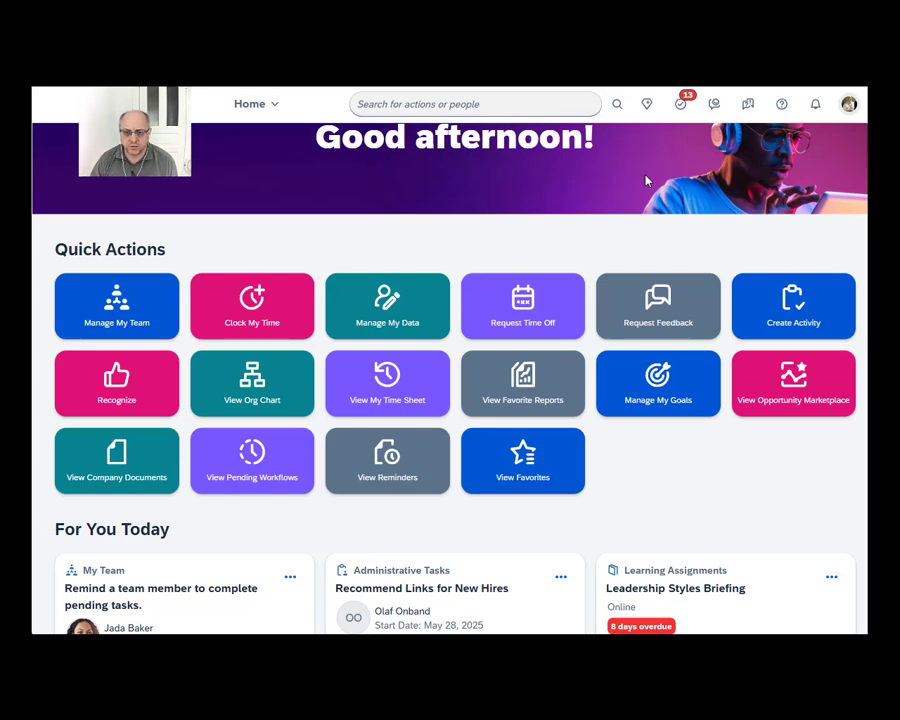
Step: Send Joule the message 'I need vacation!' to start a vacation request
click(647, 103)
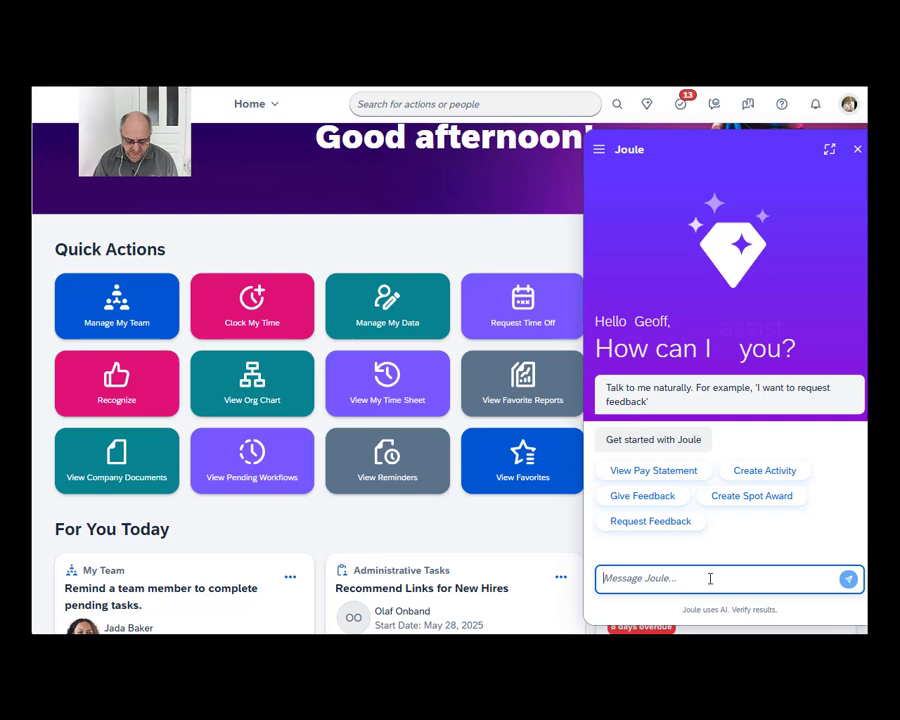
text(I need )
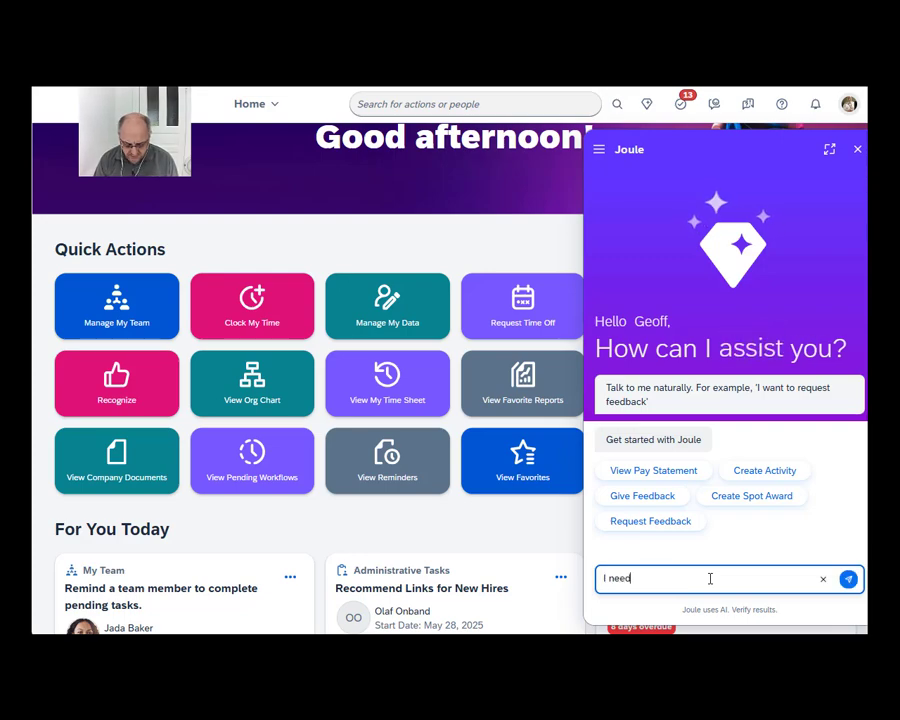
text(vacat)
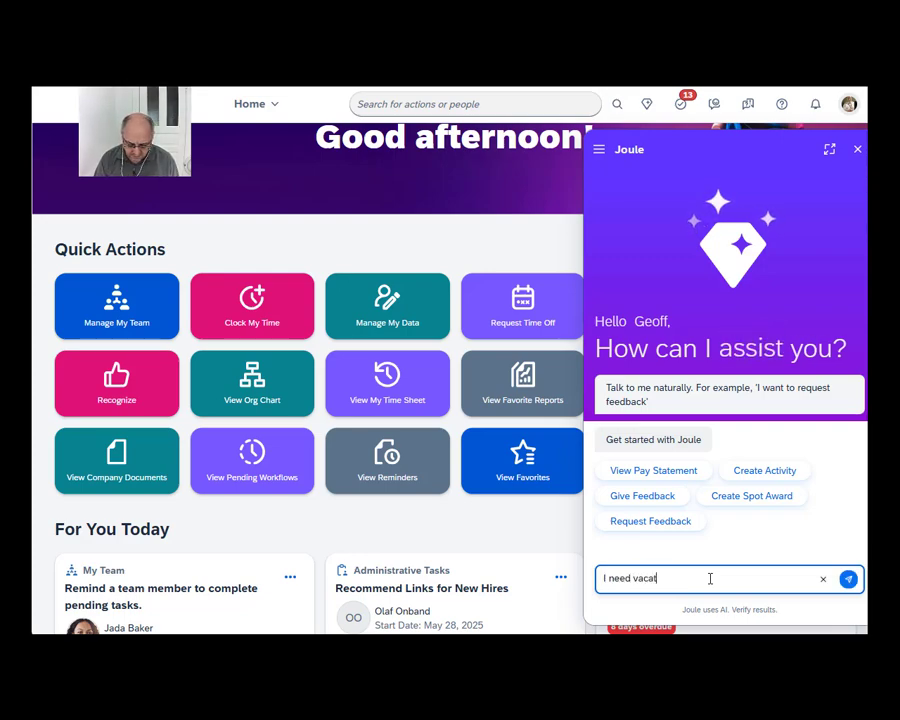
text(ion!)
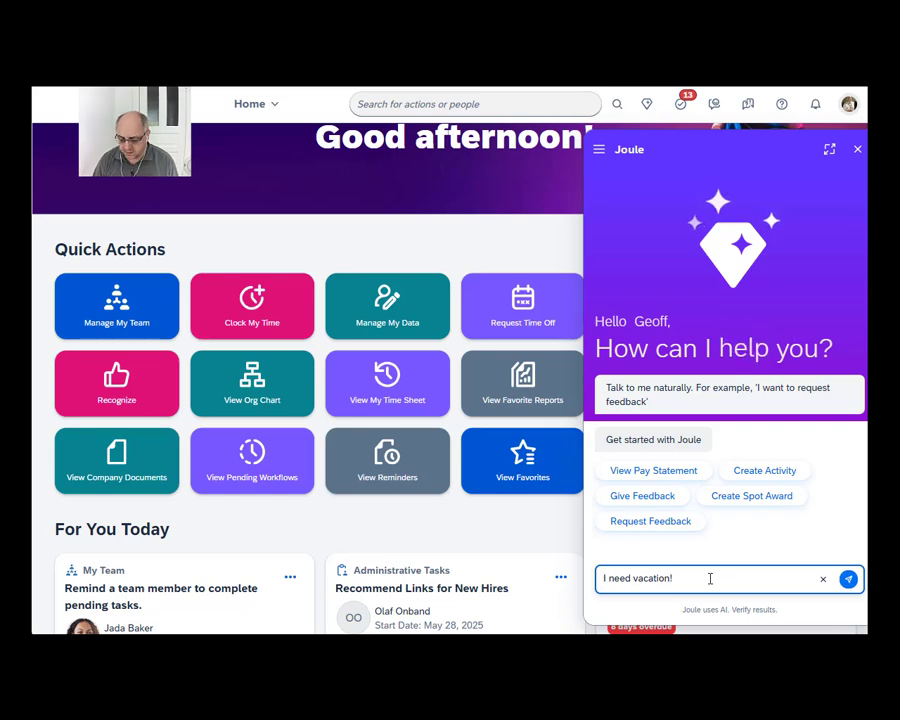
key(Return)
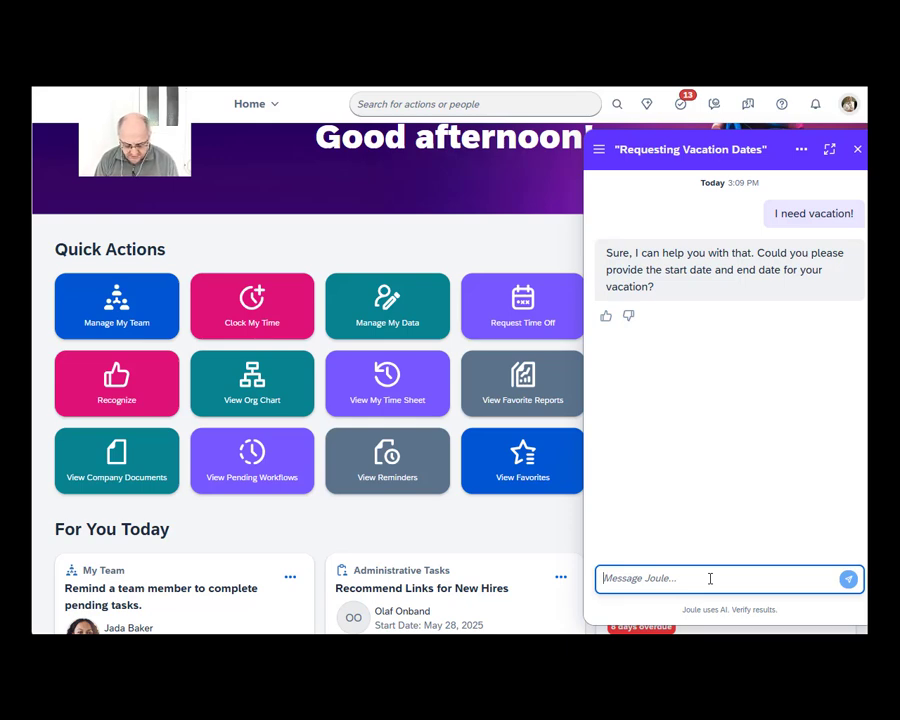
Step: Tell Joule the vacation runs from 22nd December to 23rd December
text(fro)
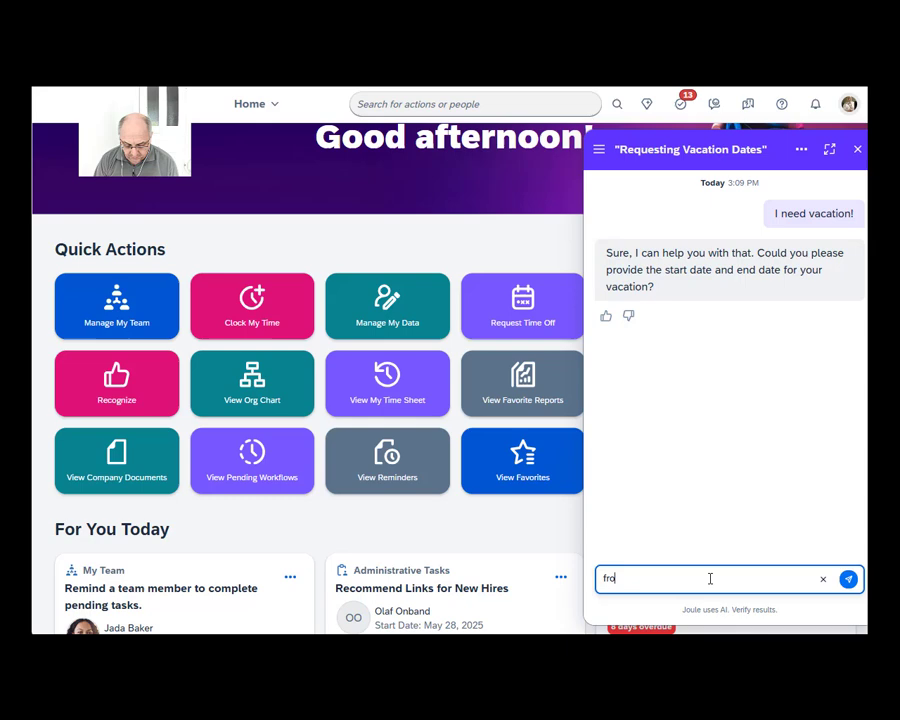
text(m 22nd)
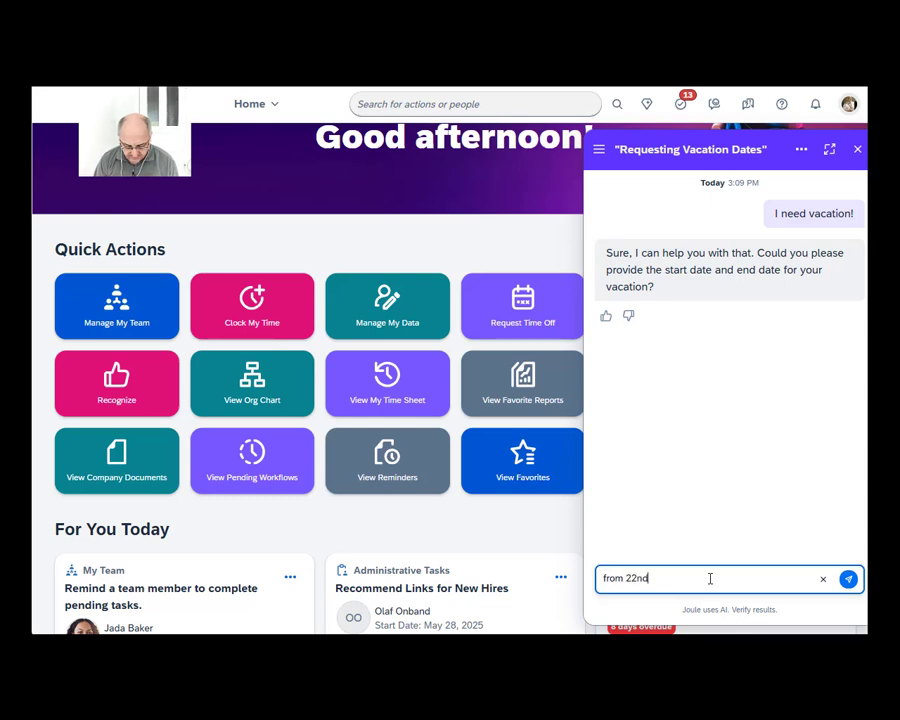
text( December )
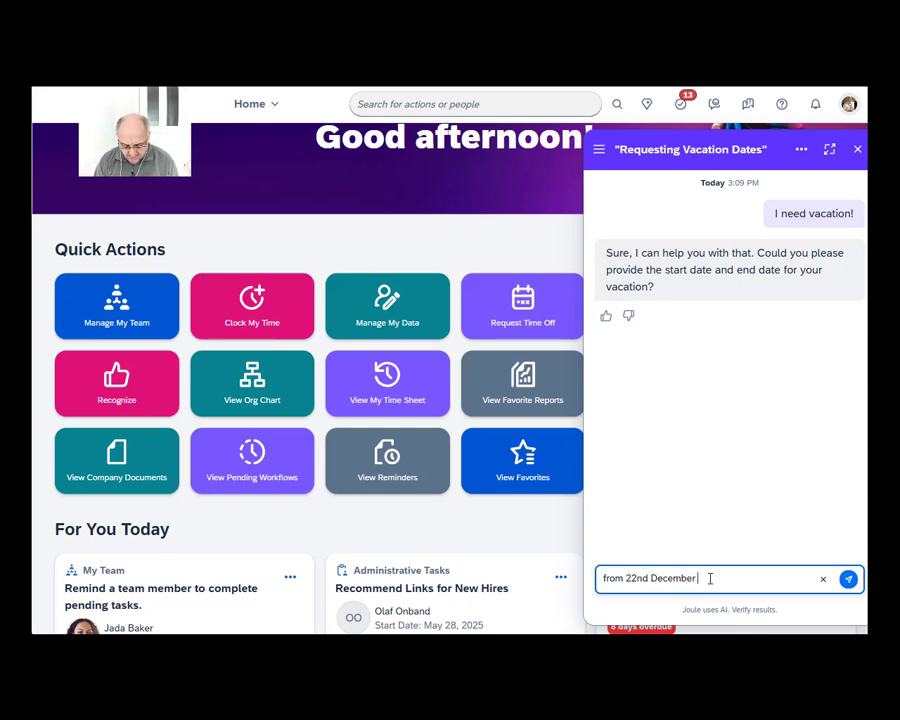
text(to 23r)
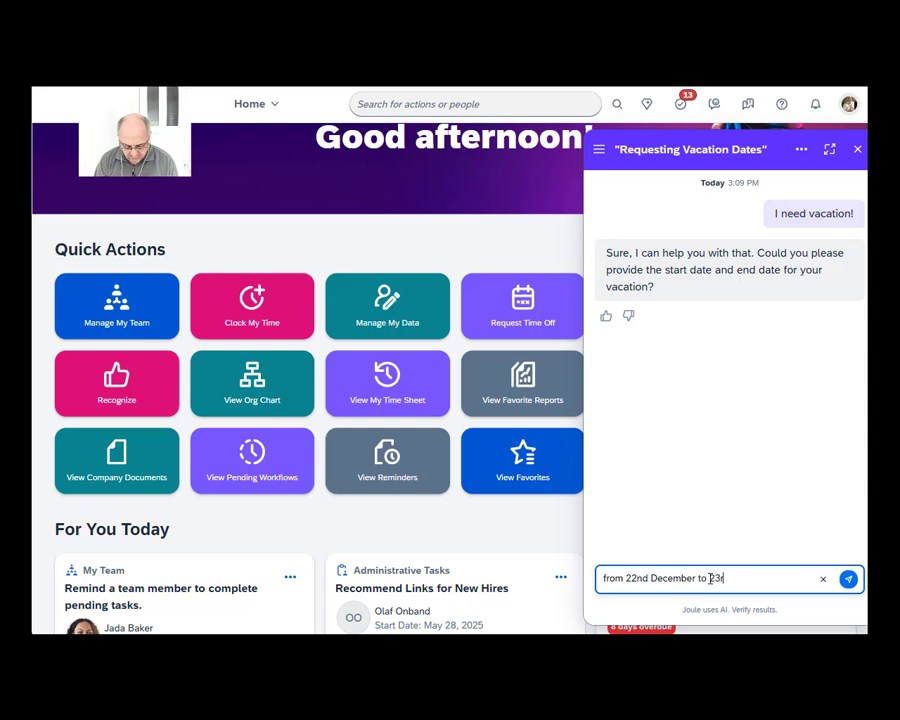
text(d Decembe)
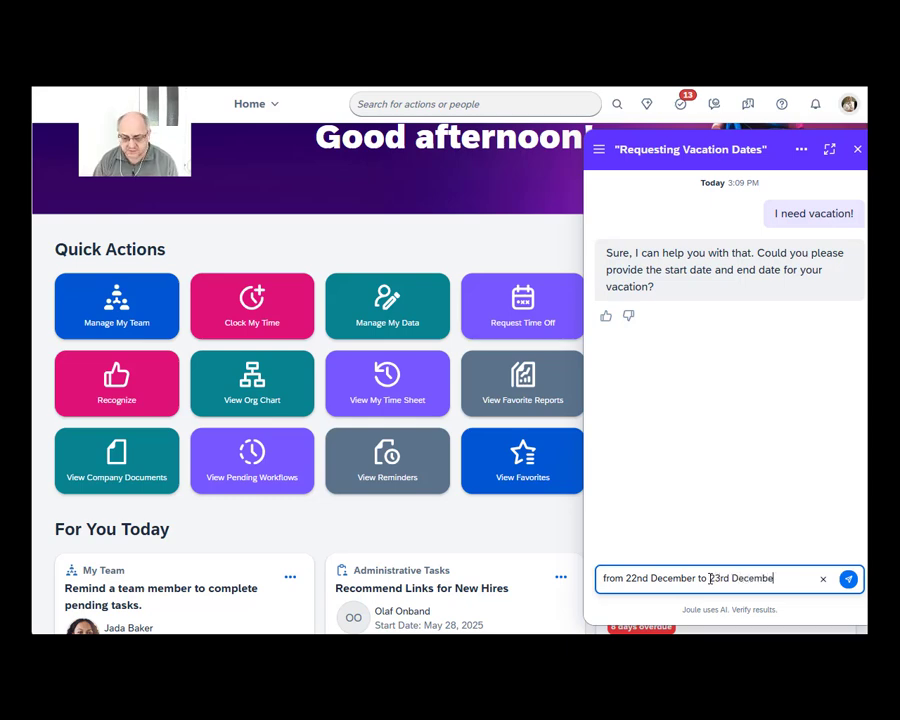
text(r)
key(Return)
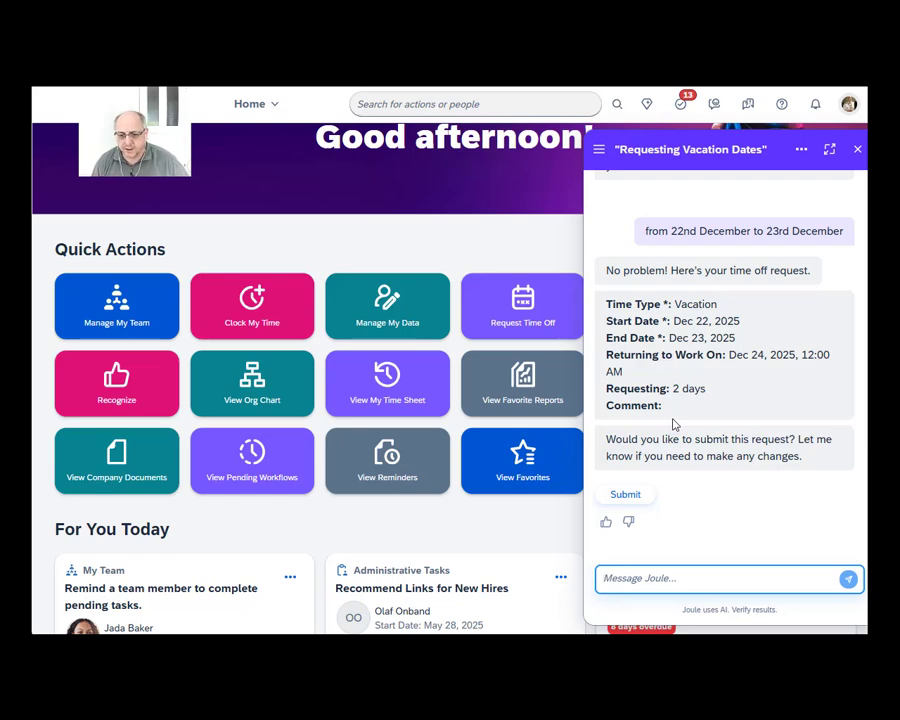
Step: Submit Joule's drafted 22–23 December vacation request for approval
click(638, 496)
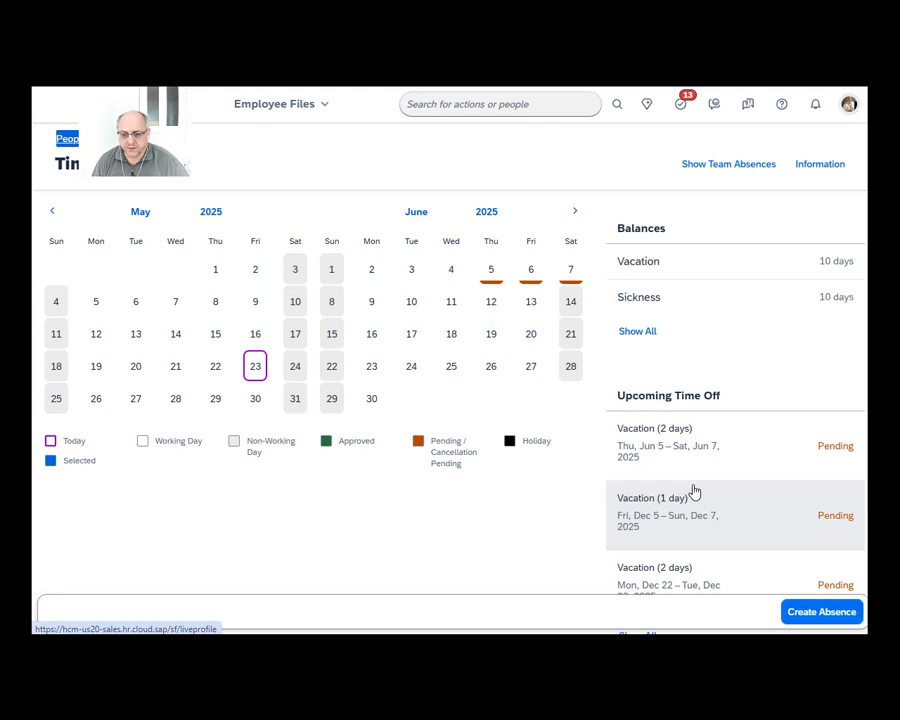
scroll(694, 491, down, 1)
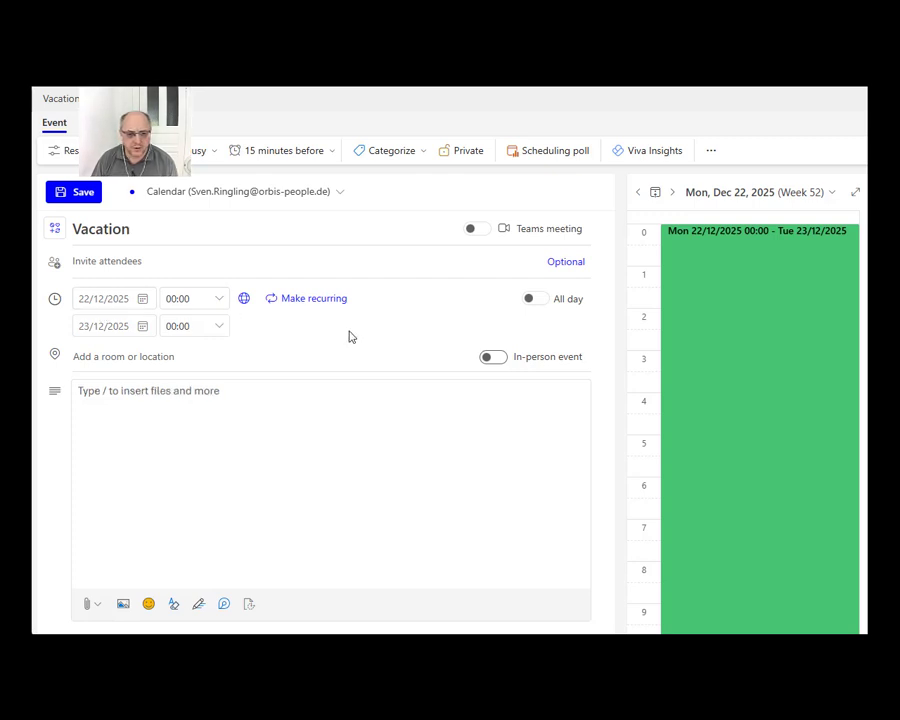
Step: Make the Outlook Vacation event all-day and save it
click(540, 302)
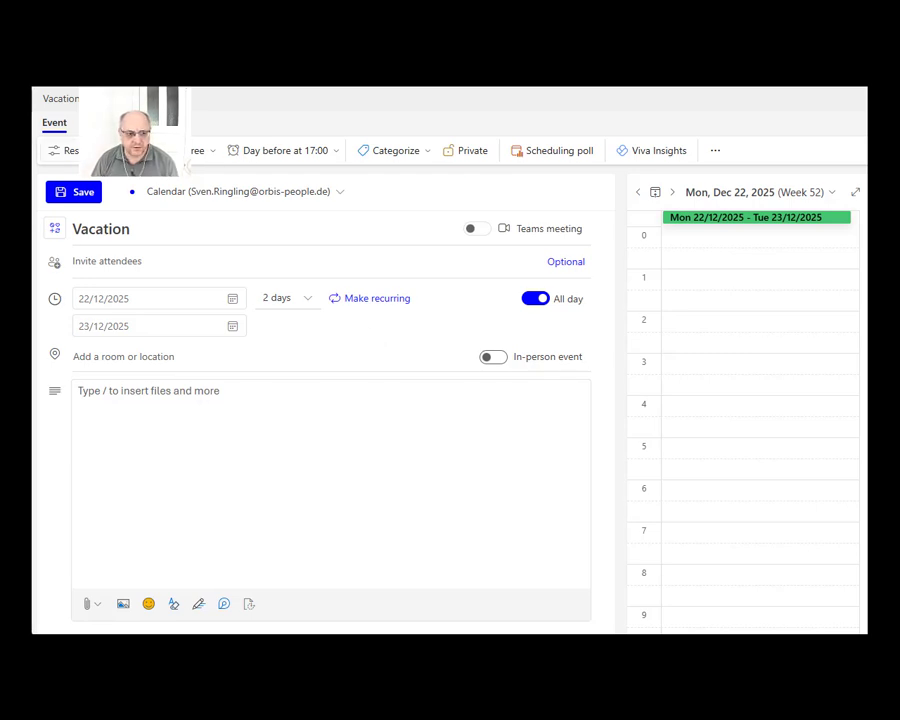
click(96, 195)
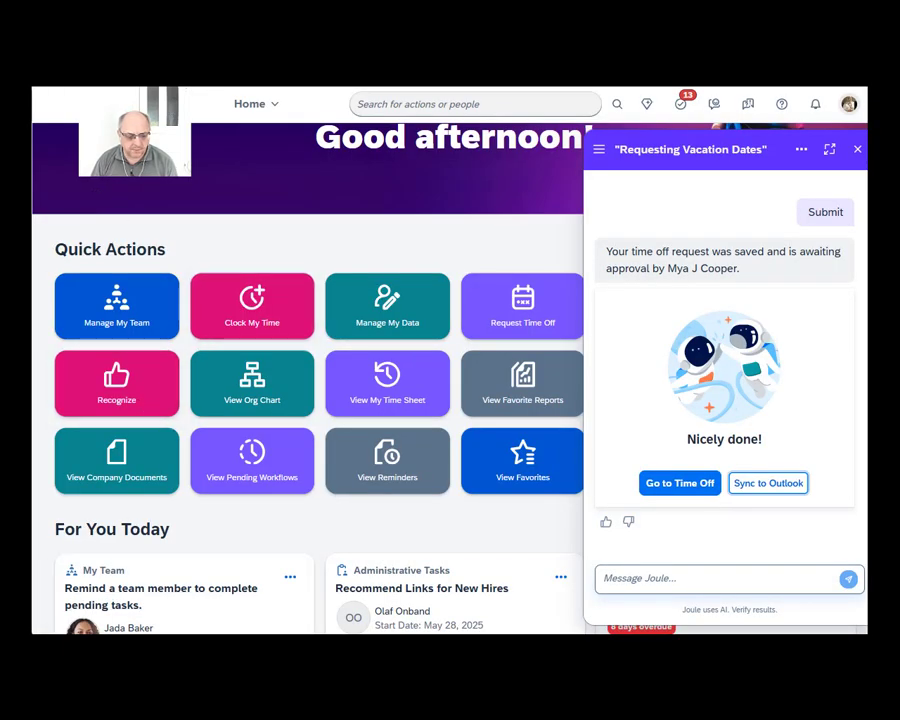
click(62, 606)
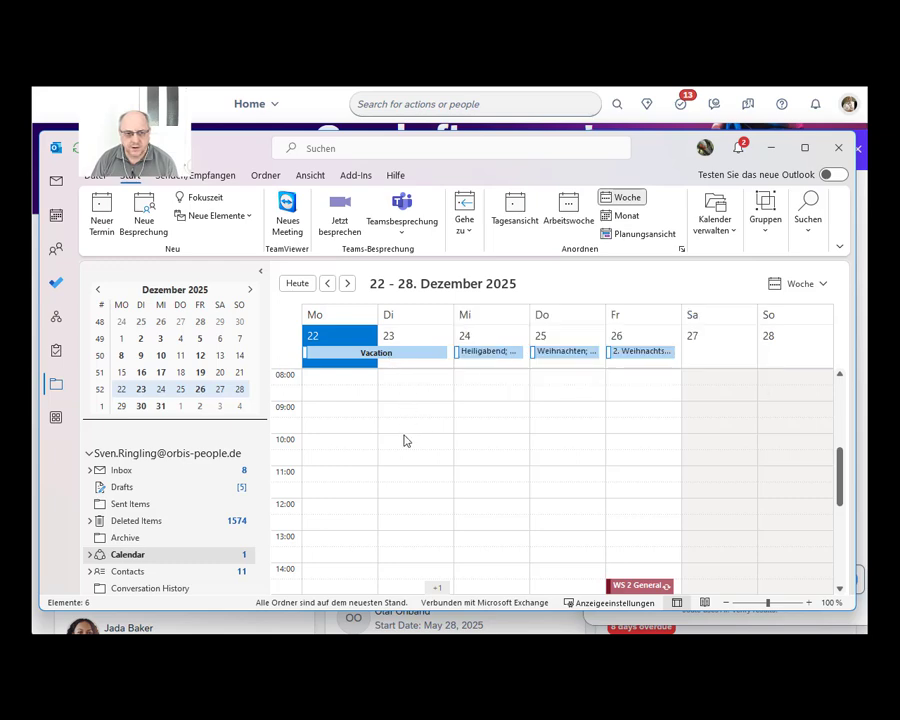
key(alt+Tab)
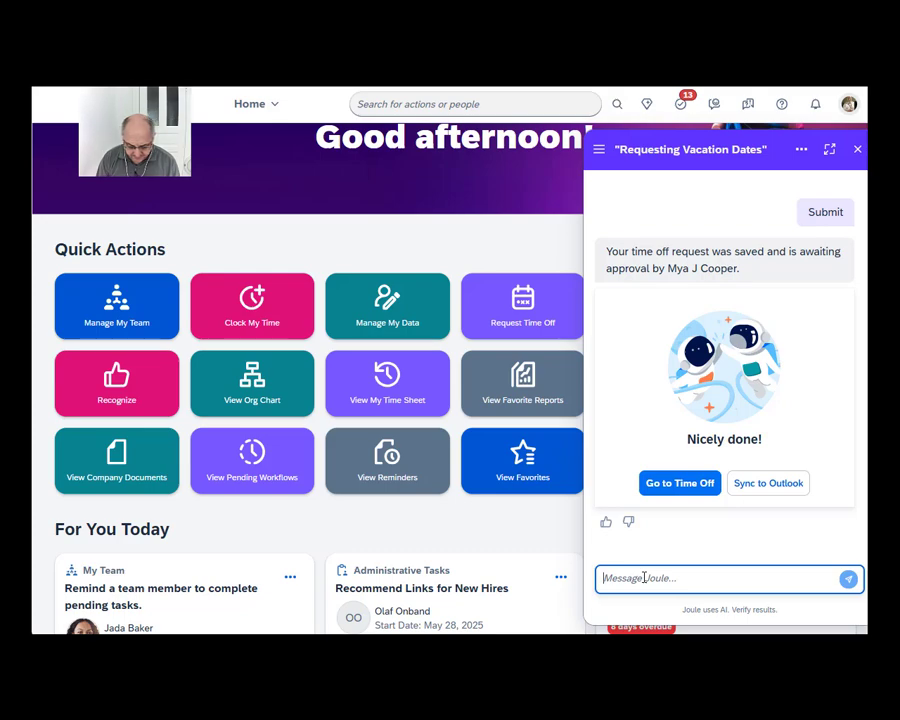
Step: Send Joule 'I want vacation on 5th June to 7th June'
text(I want )
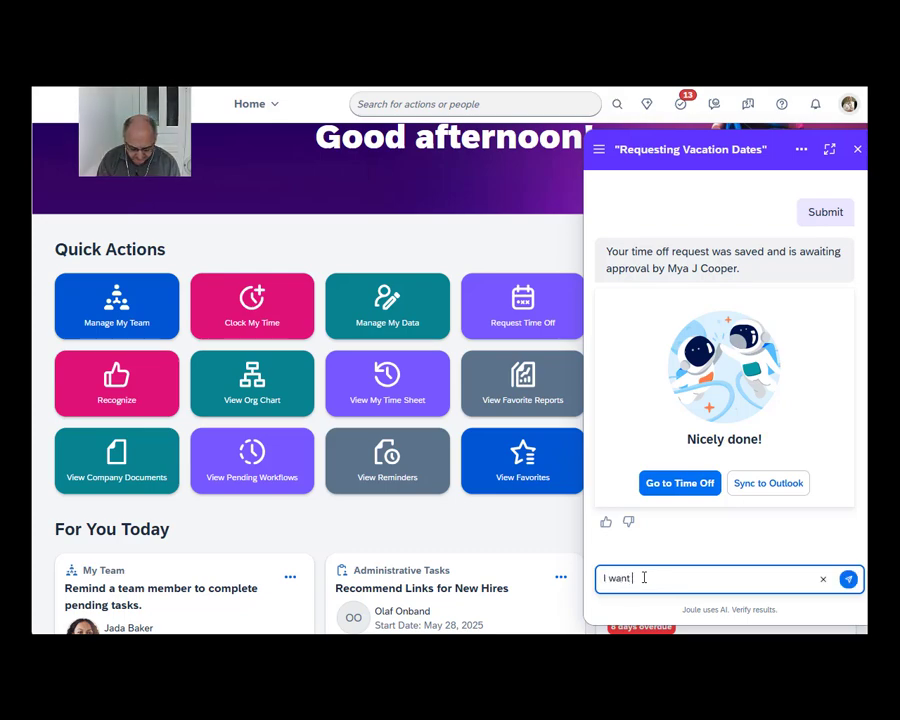
text(vacatio)
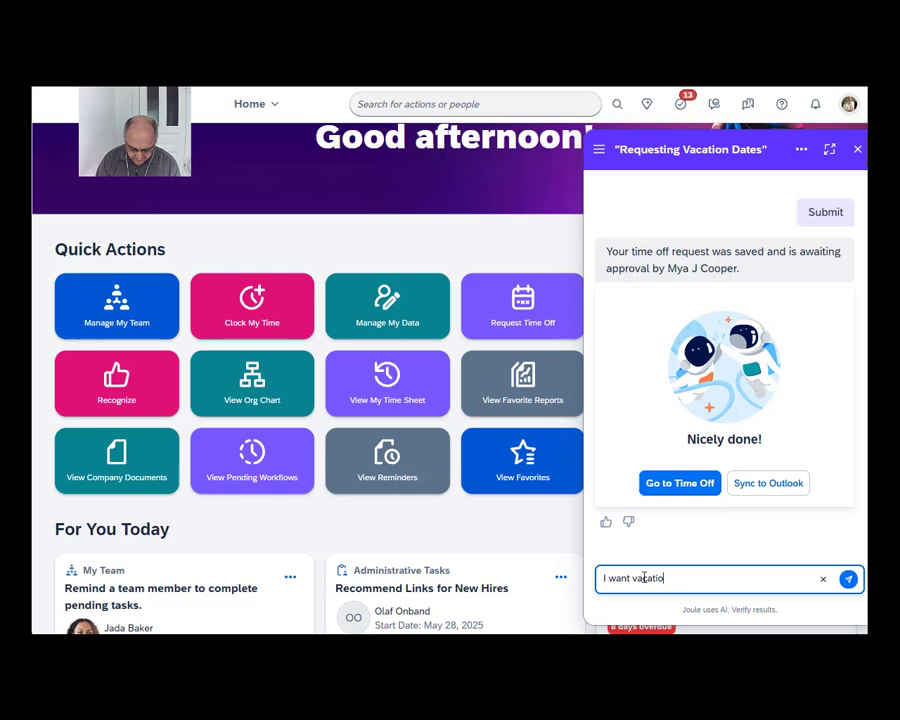
text(n on 5)
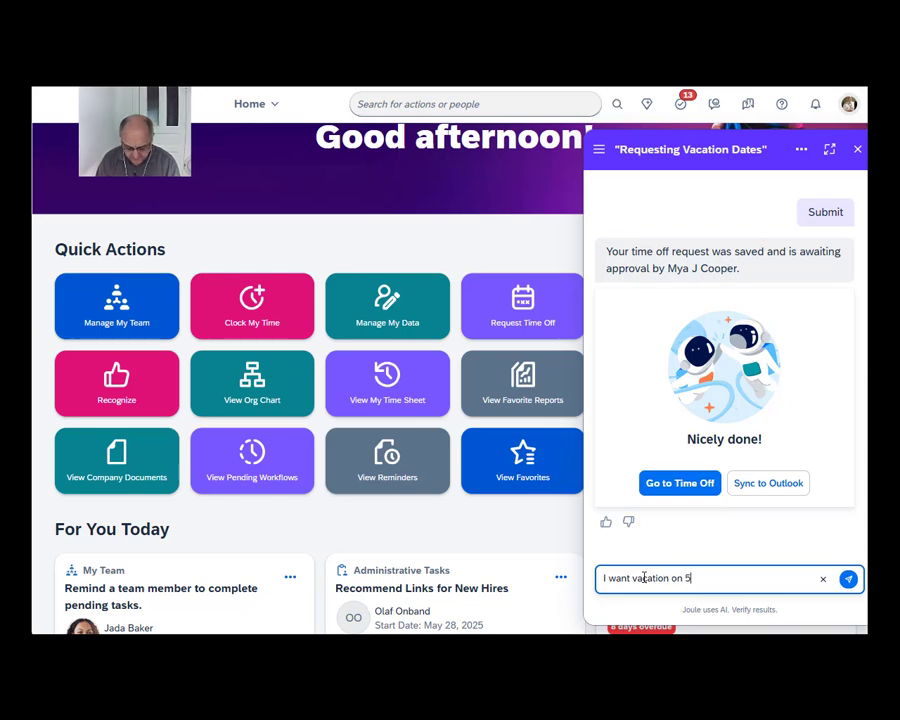
text(th June )
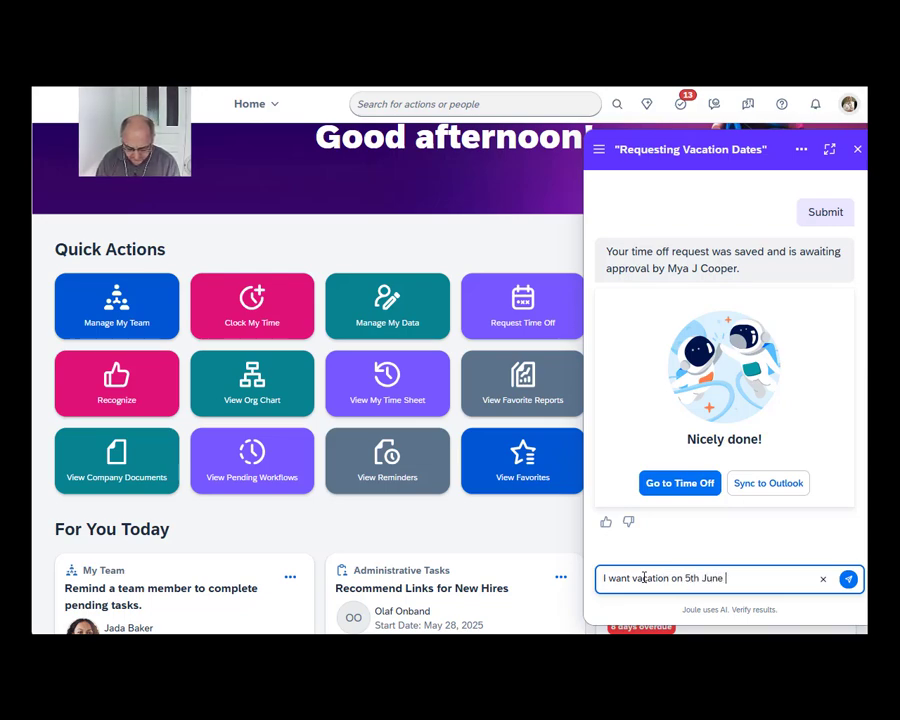
text(to )
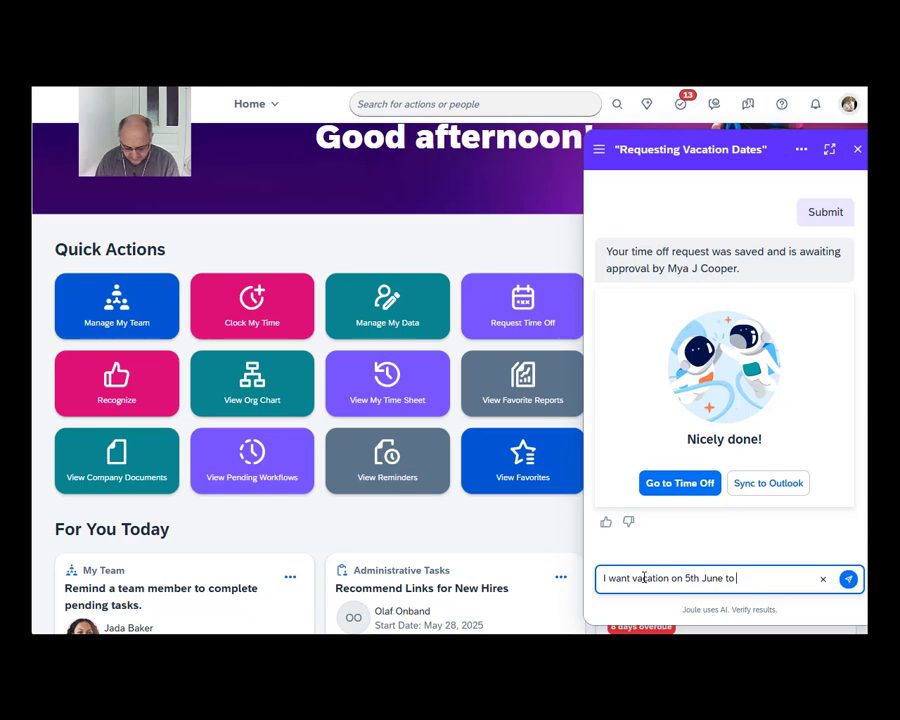
text(7th J)
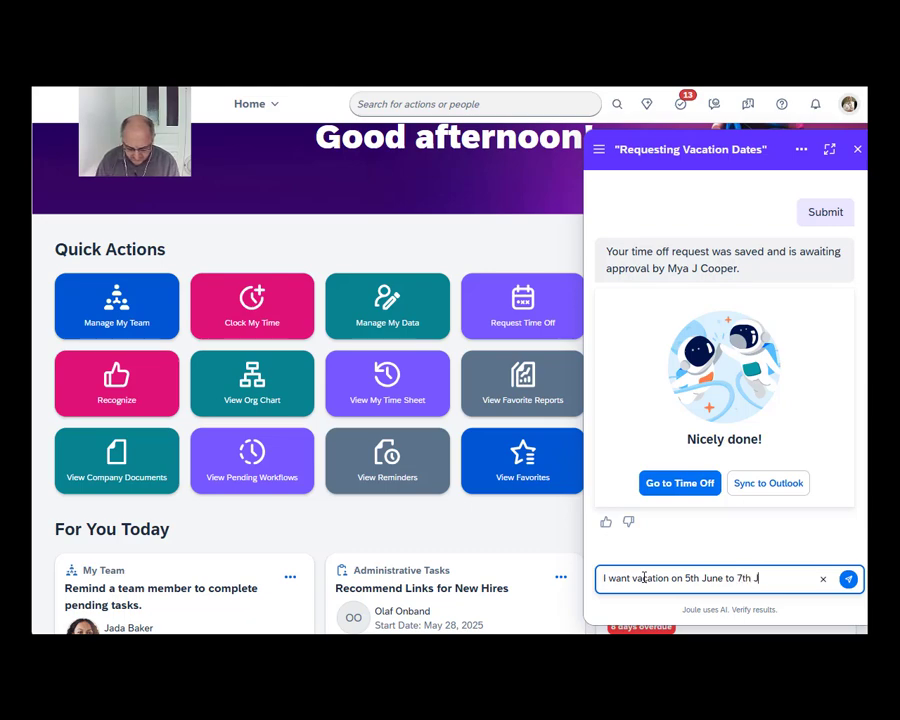
text(une)
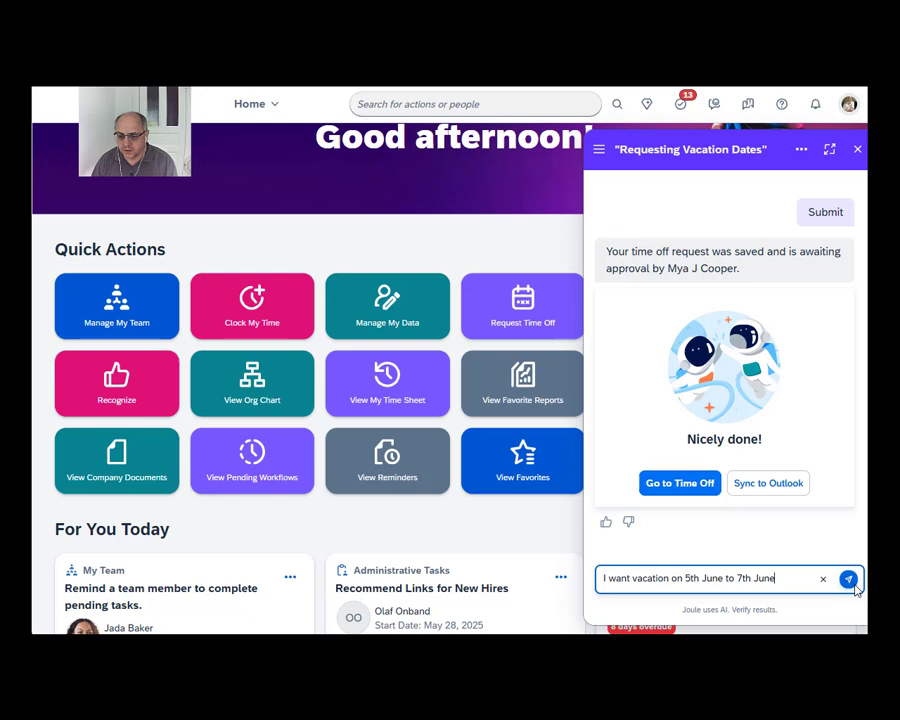
click(848, 579)
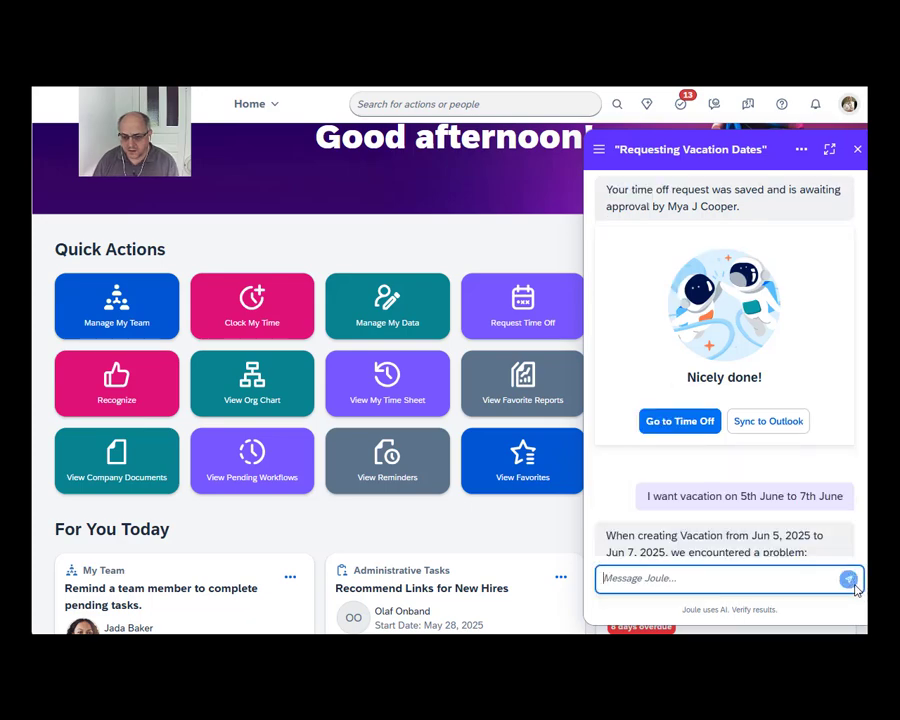